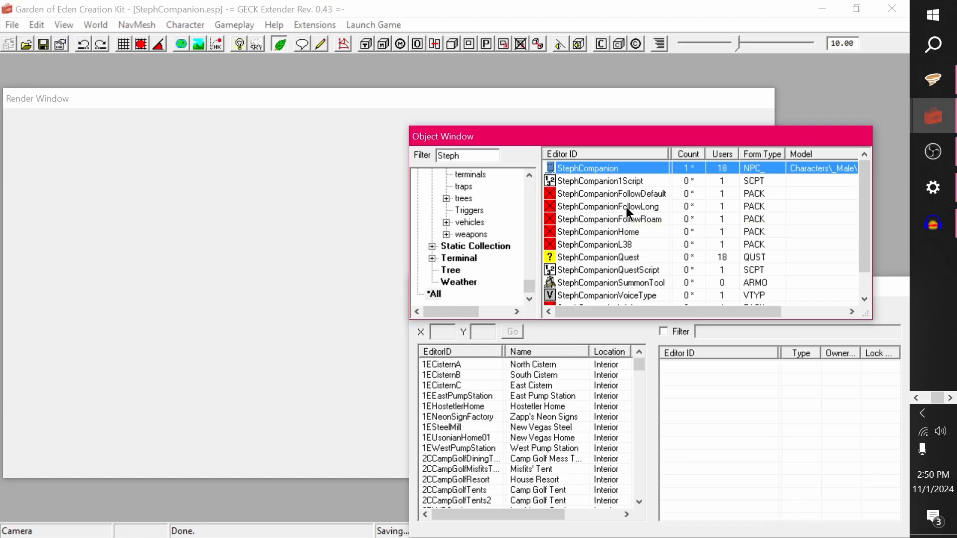
Open the StephCompanionFollowLong package and review its guard location, keeping PlayerRef as the near reference
double_click(626, 207)
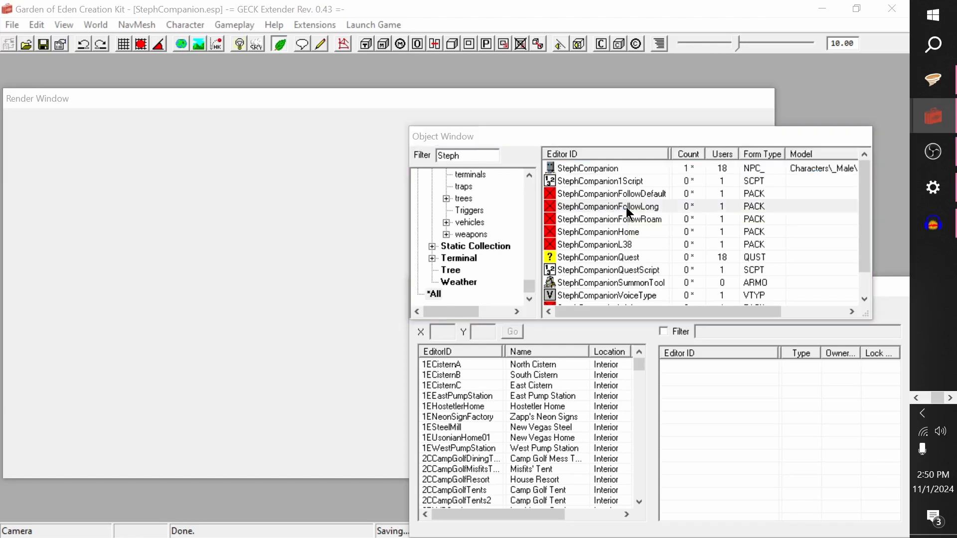
left_click_drag(378, 30, 577, 18)
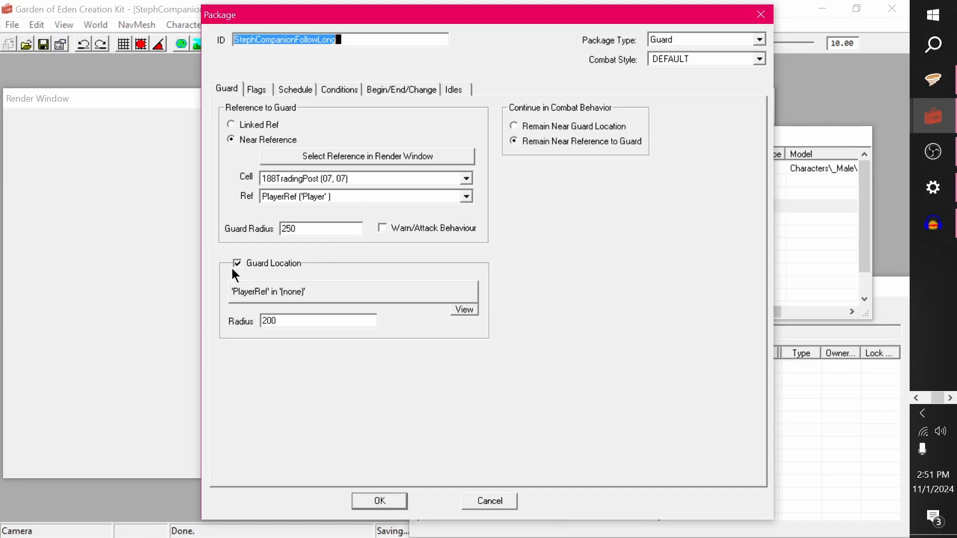
left_click(247, 297)
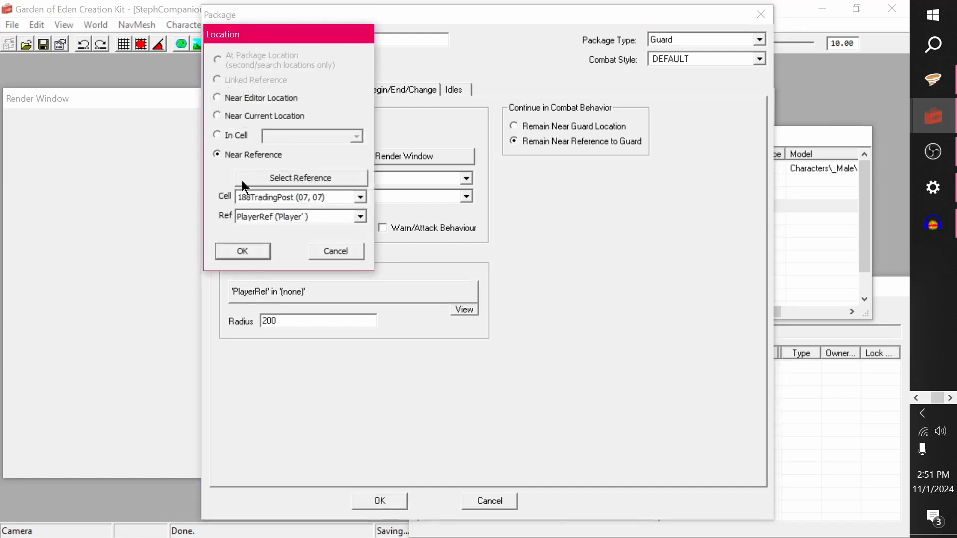
left_click(261, 219)
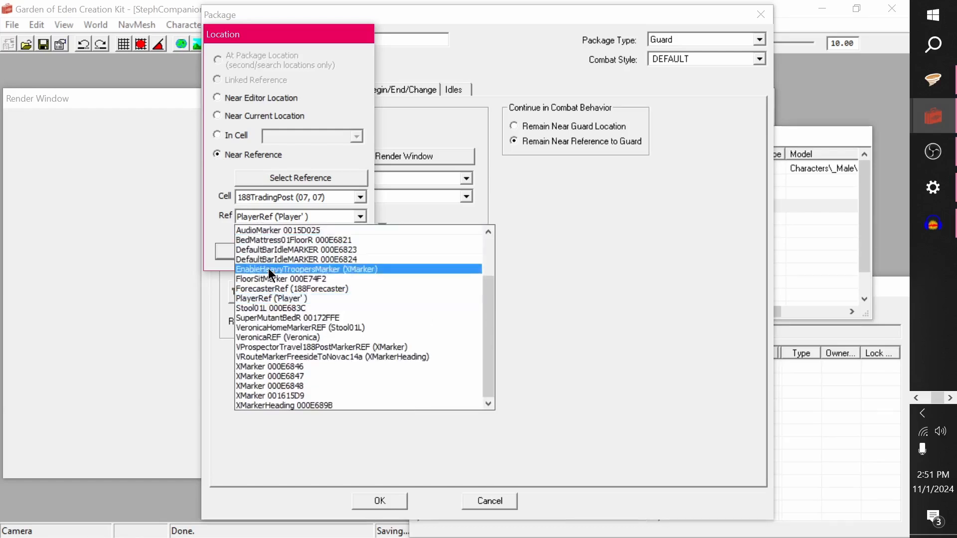
left_click(274, 298)
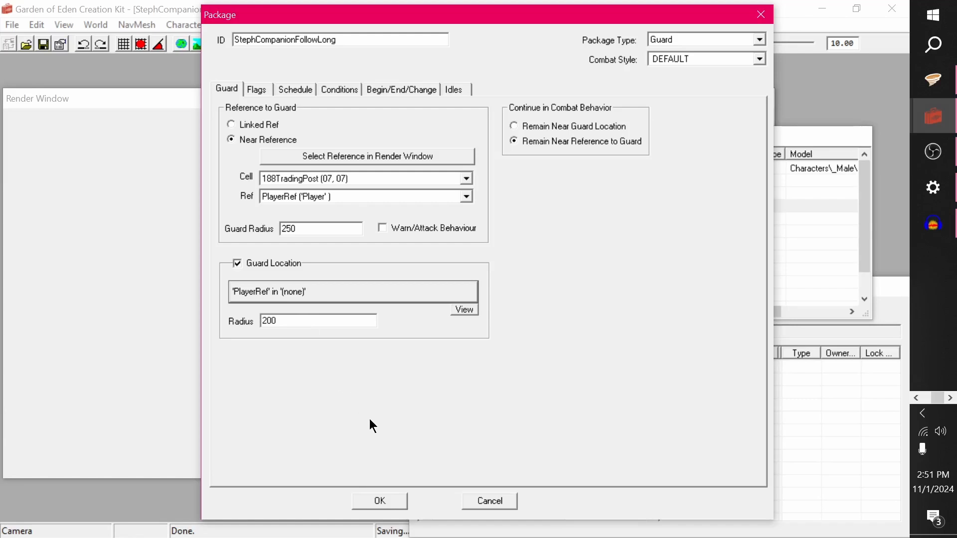
Review the package's flags and conditions, widening the collapsed condition columns, and close it without saving
left_click(252, 90)
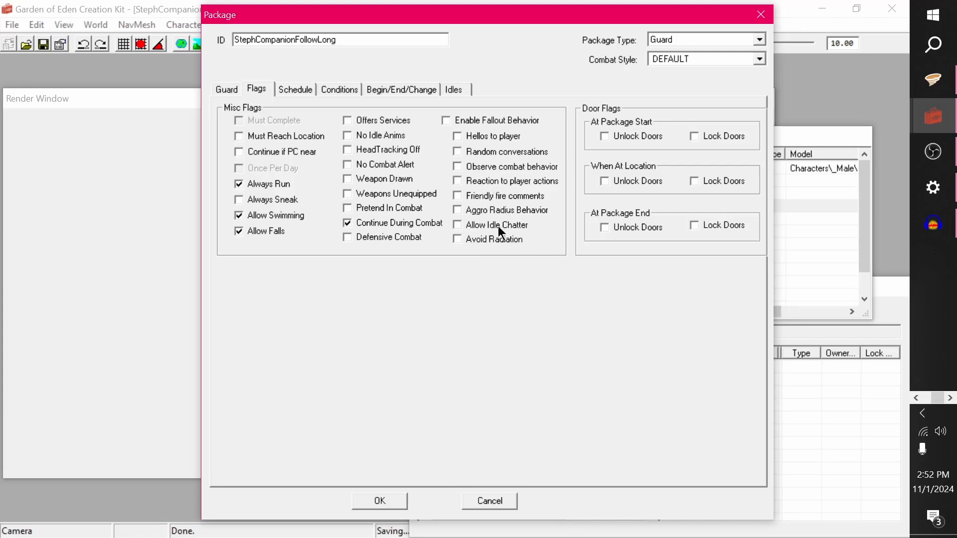
left_click(340, 94)
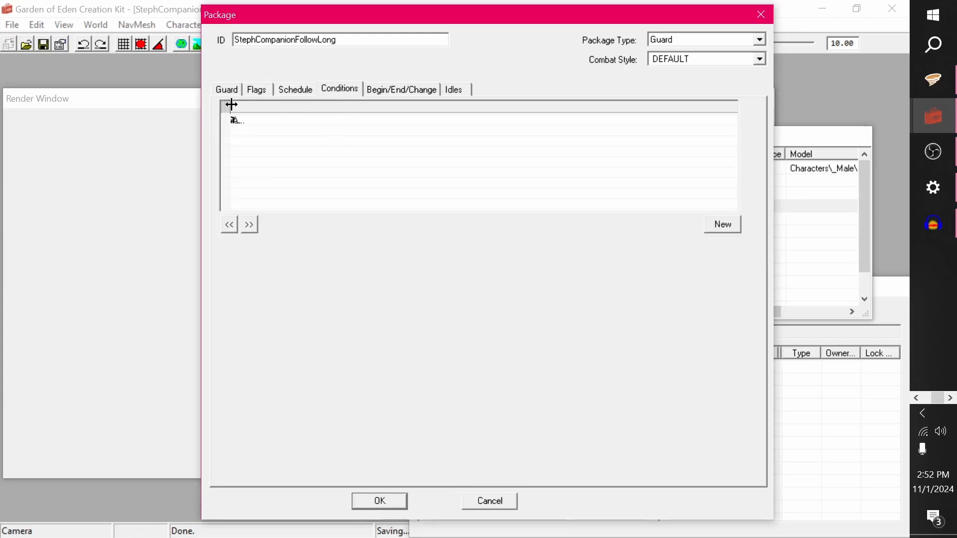
left_click_drag(228, 103, 374, 106)
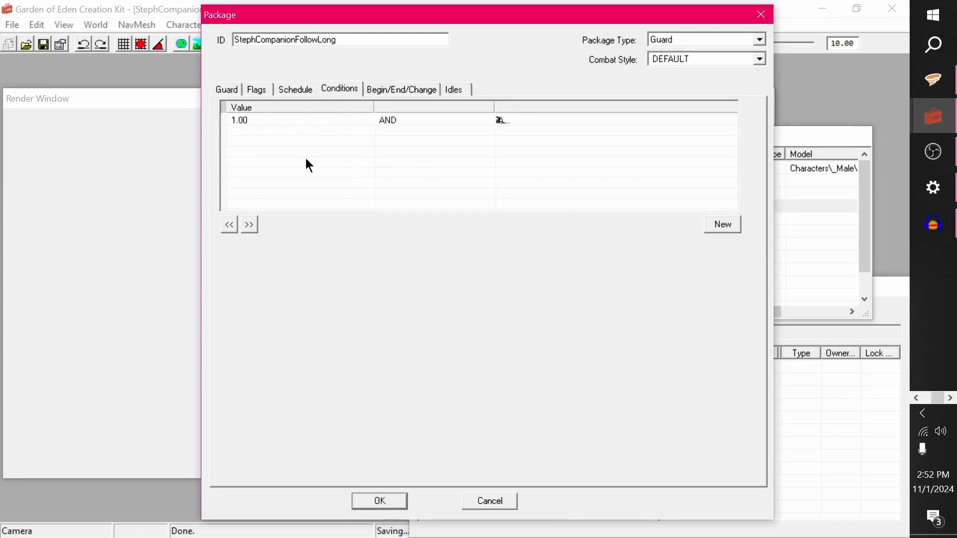
left_click(497, 500)
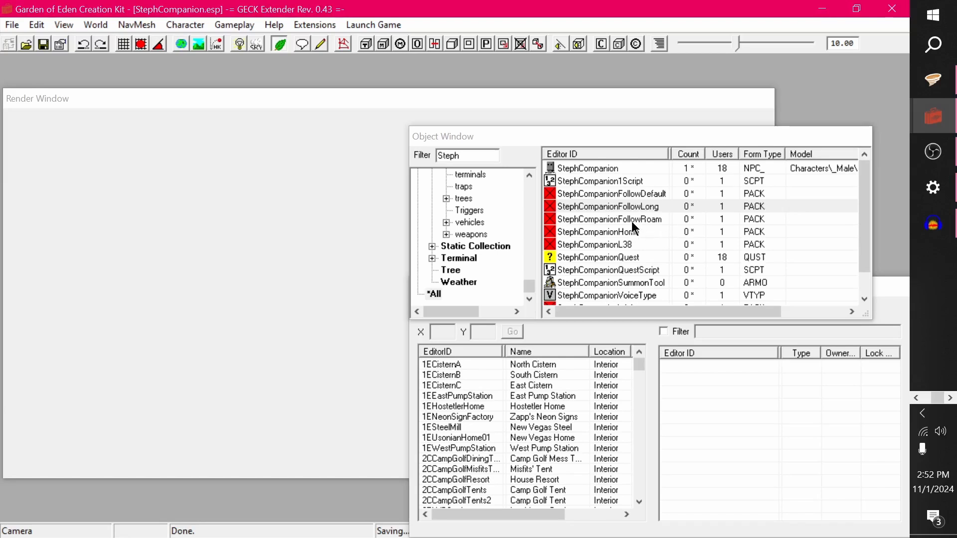
left_click(373, 24)
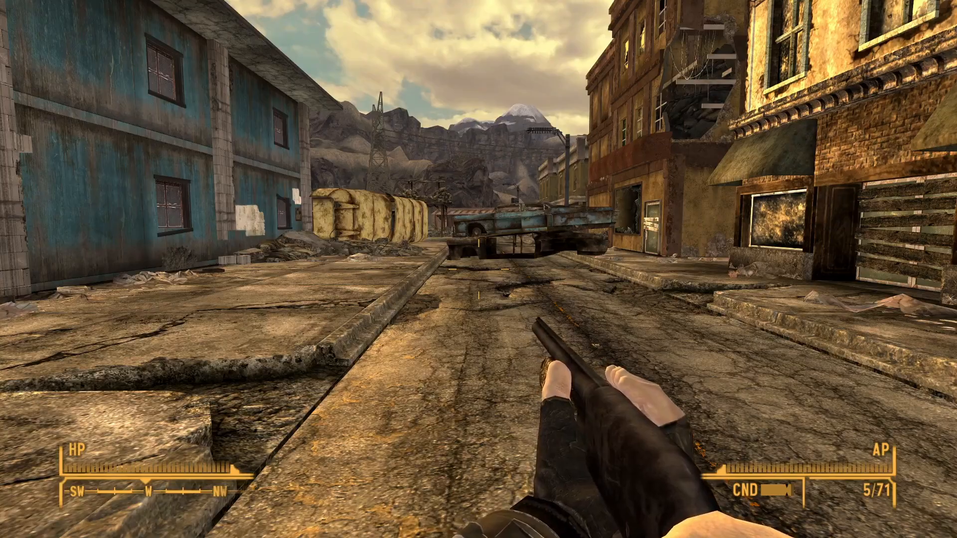
key("Tab")
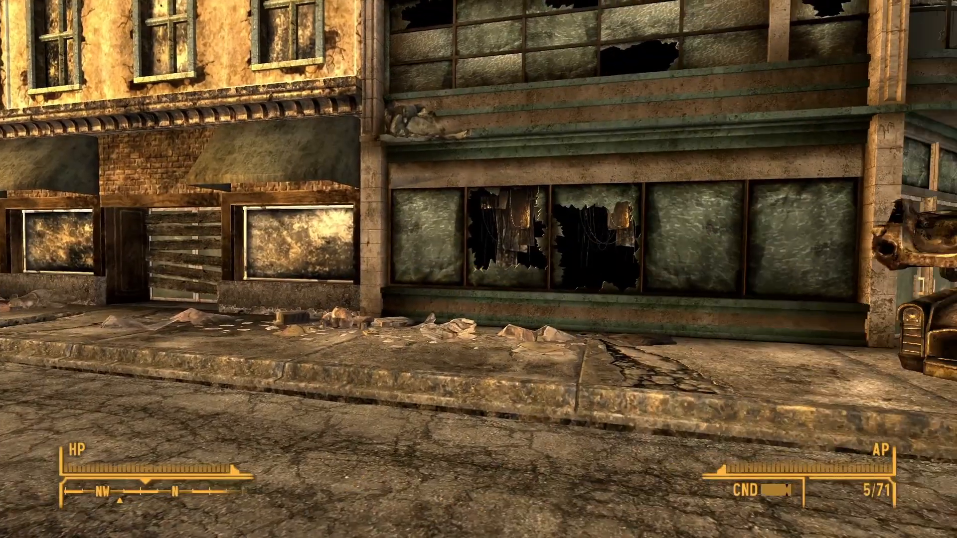
key("f")
key("f")
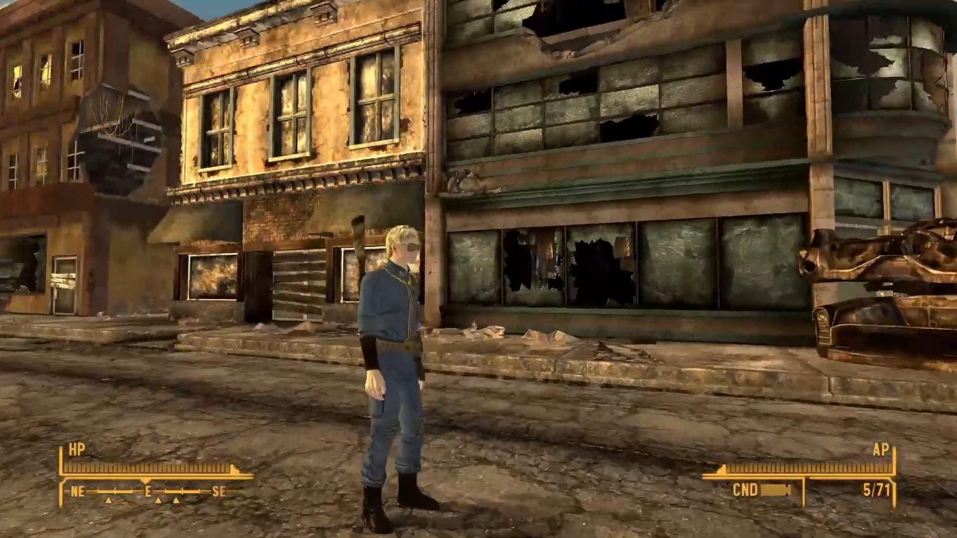
key("f")
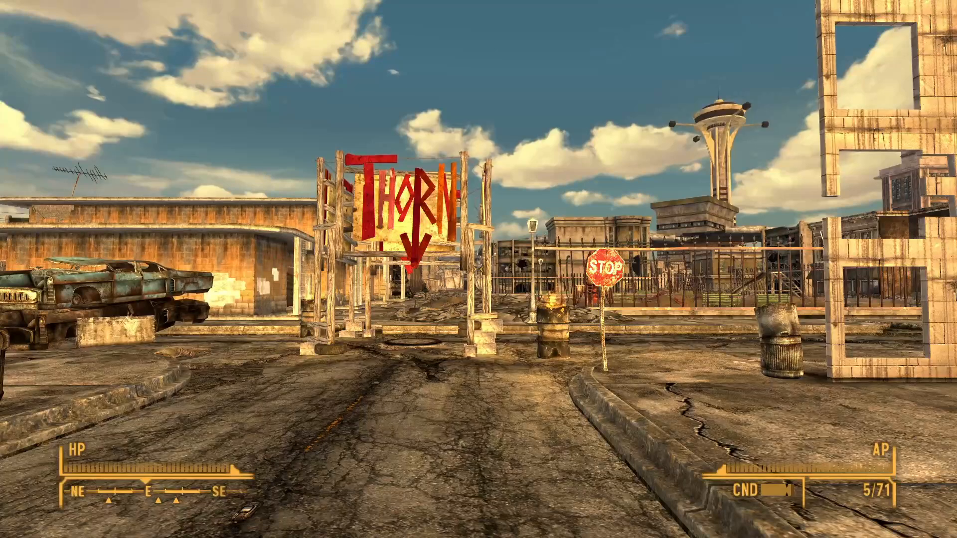
Use the Magic 8-Ball from the Pip-Boy's apparel items to summon the companion, and put the Pip-Boy away
key("Tab")
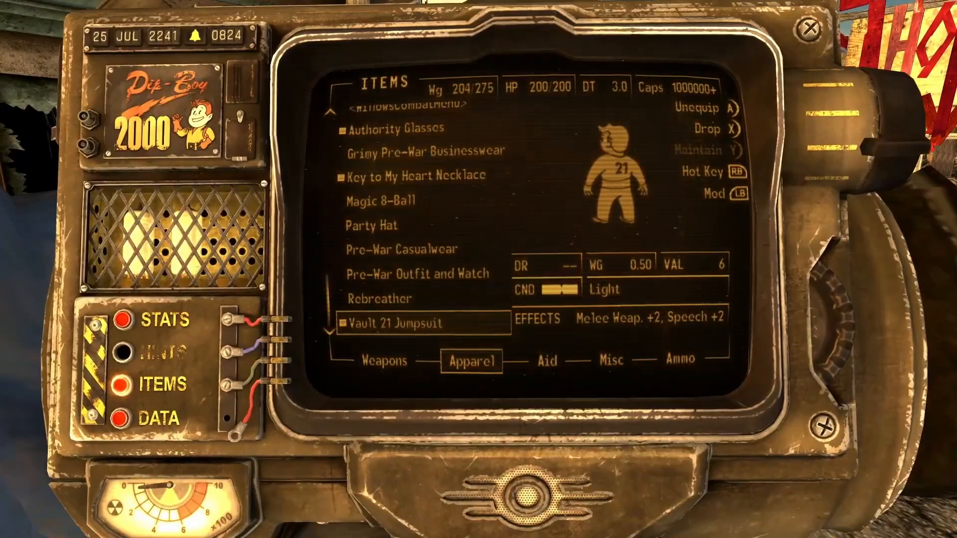
key("Up")
key("Up")
key("Up")
key("Up")
key("Up")
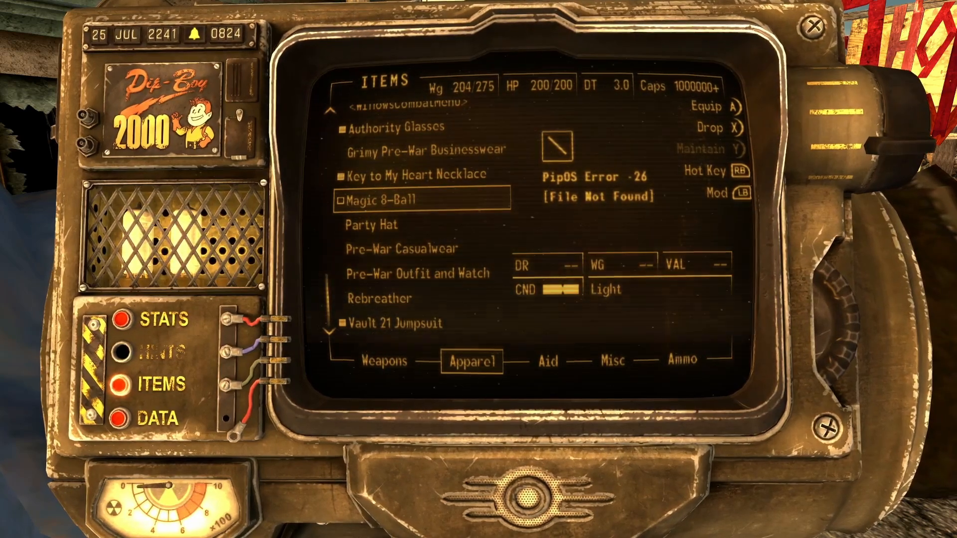
key("Tab")
key("Tab")
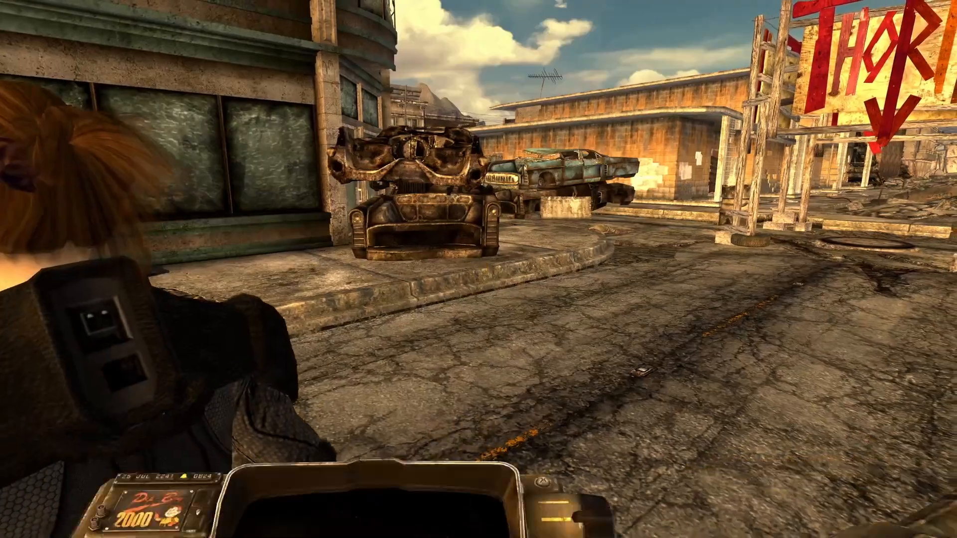
key("Tab")
key("a")
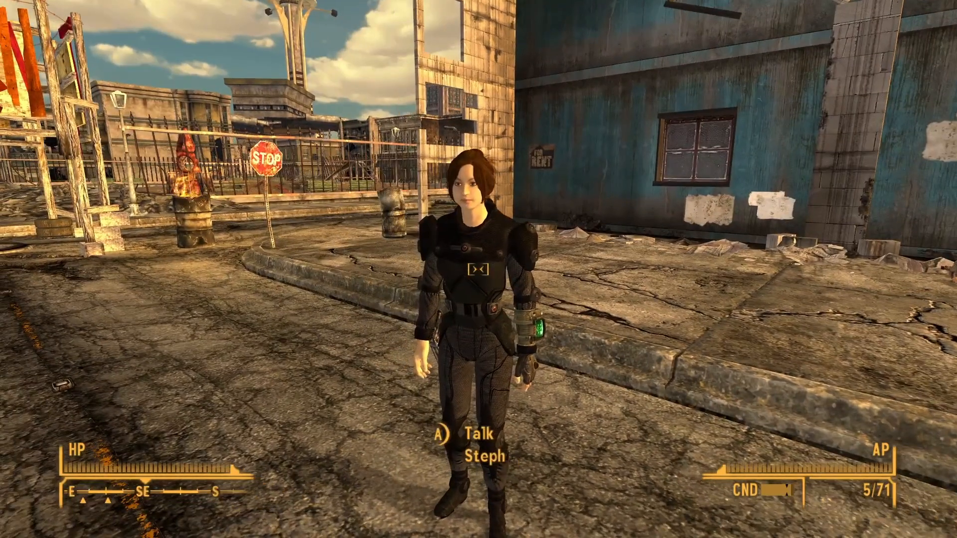
key("e")
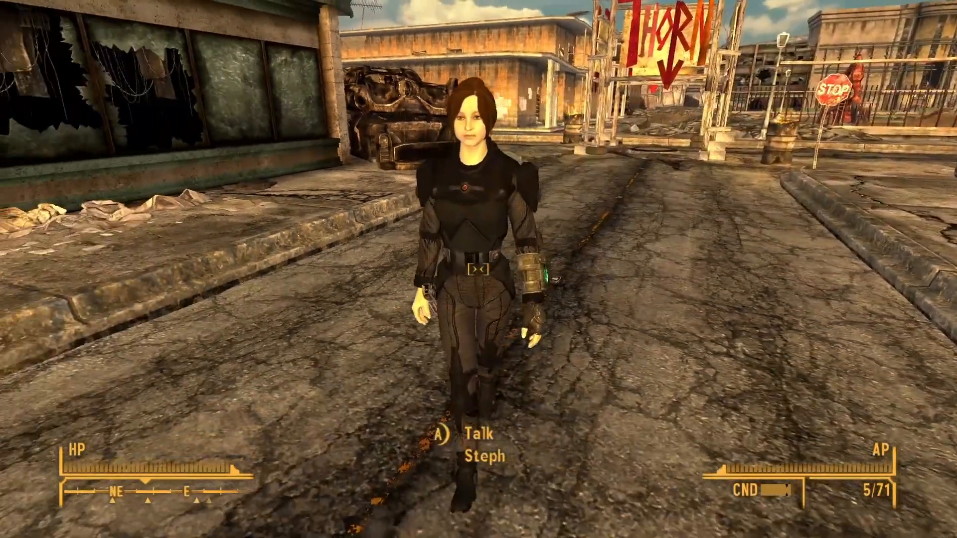
key("s")
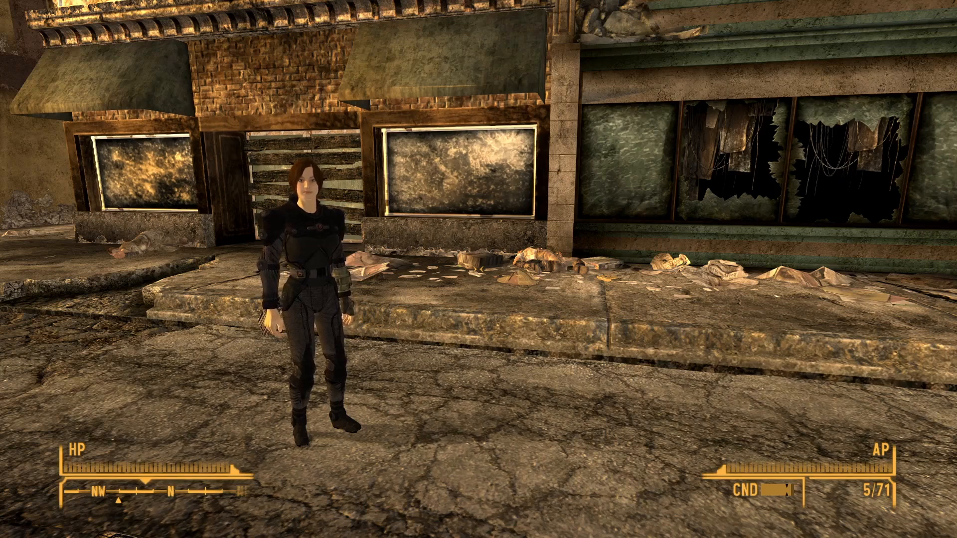
Give the companion Steph the Keep Distance order from the companion commands and leave the command wheel
key("w")
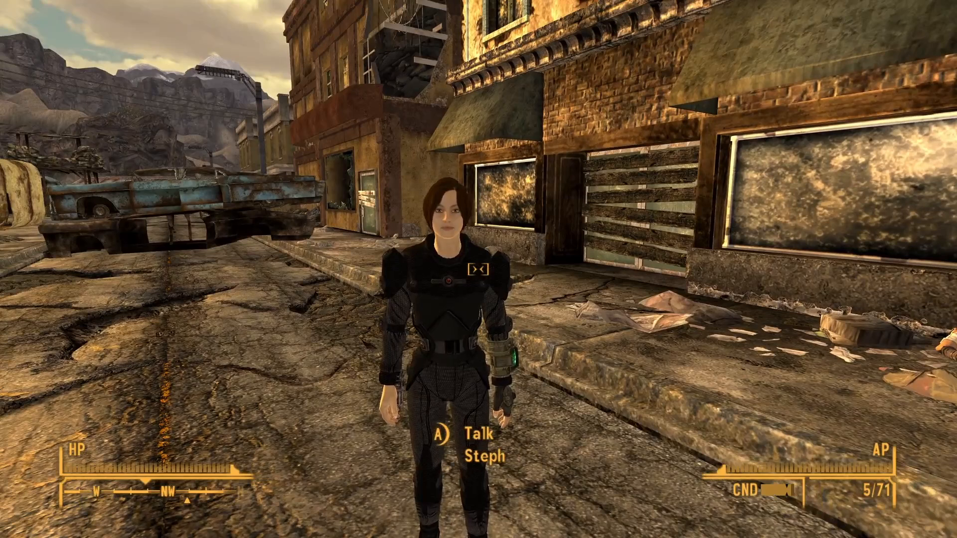
key("e")
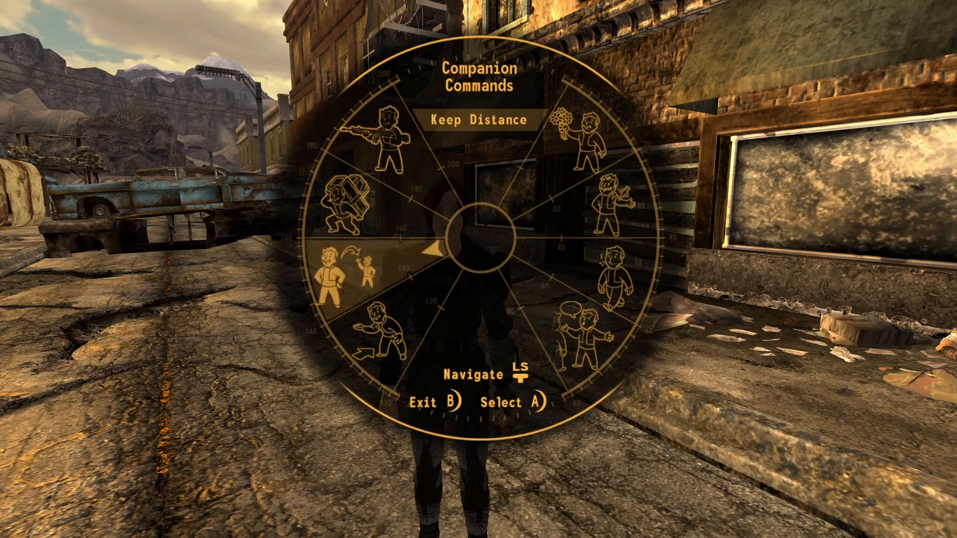
key("Return")
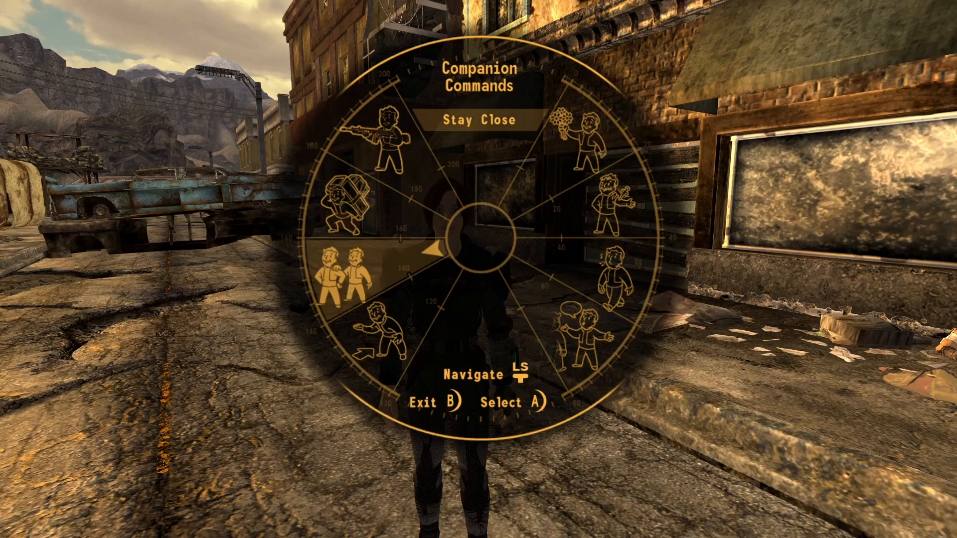
key("Tab")
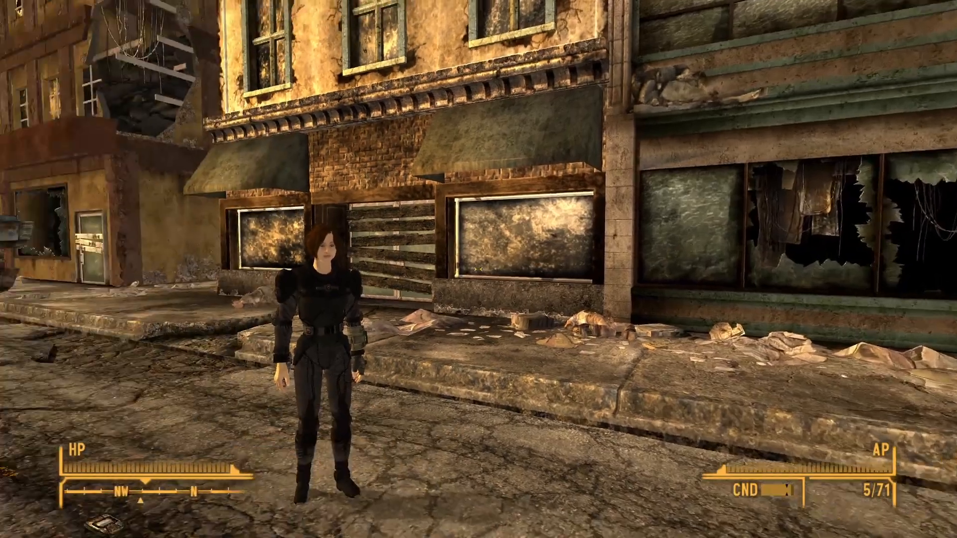
key("w")
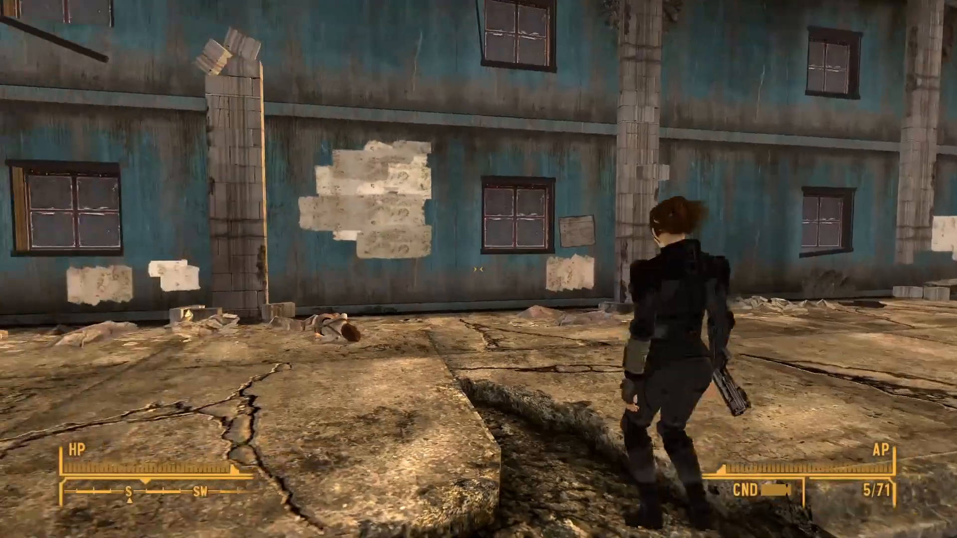
key("d")
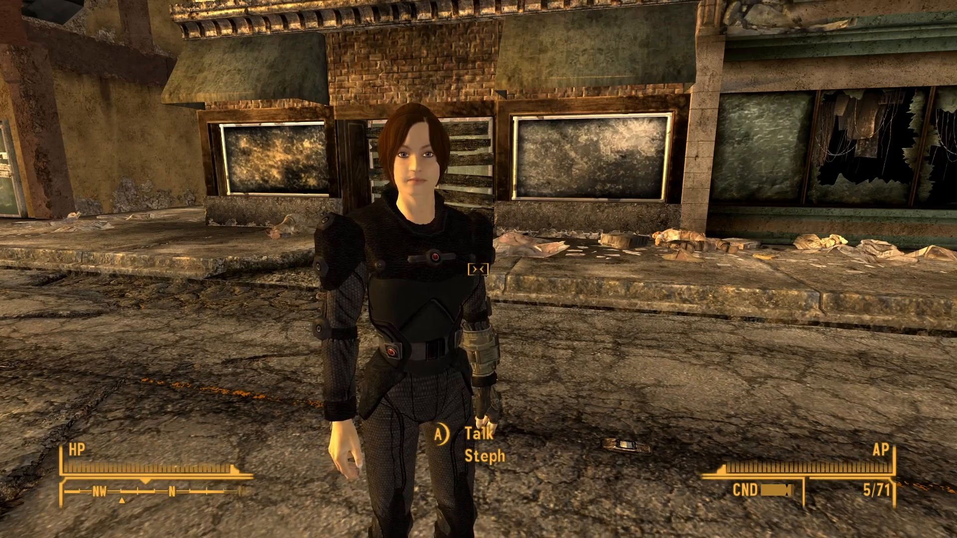
key("s")
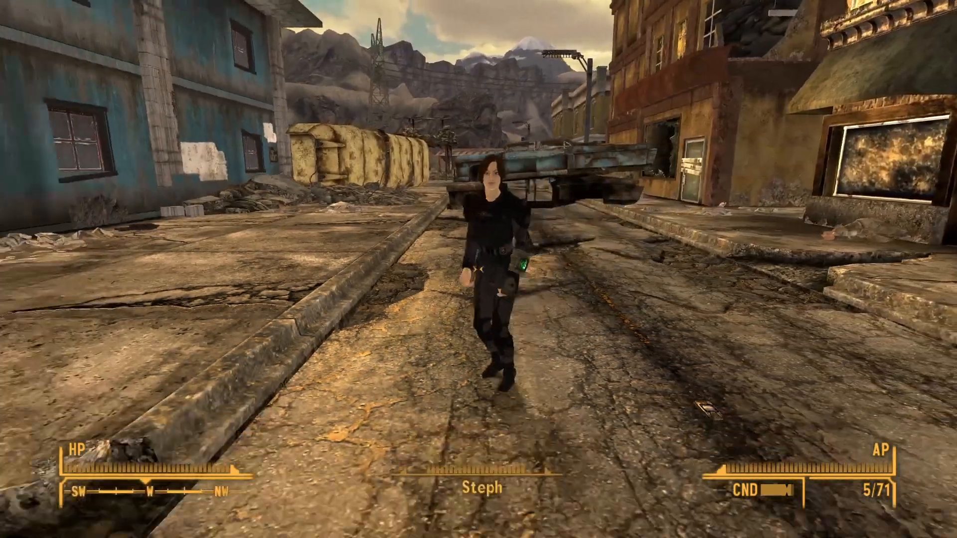
key("s")
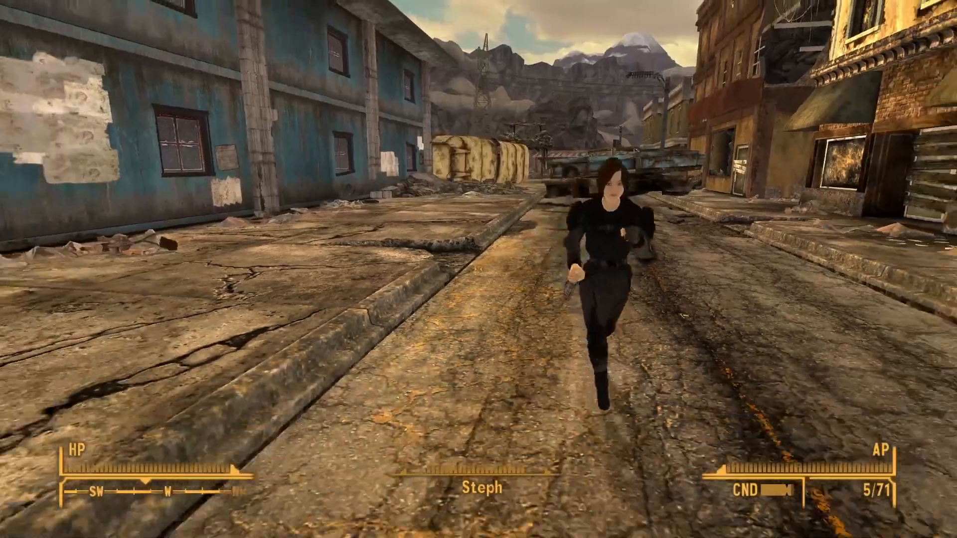
key("s")
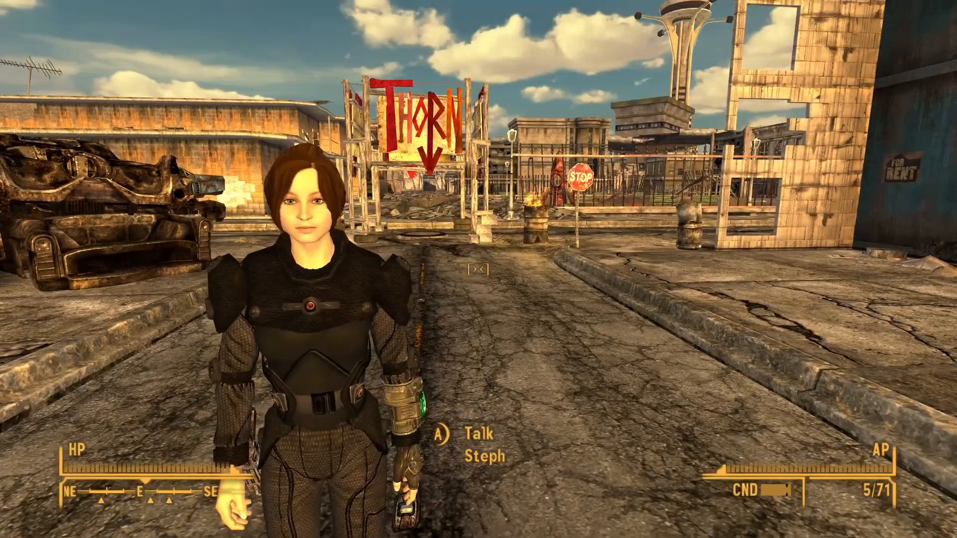
key("s")
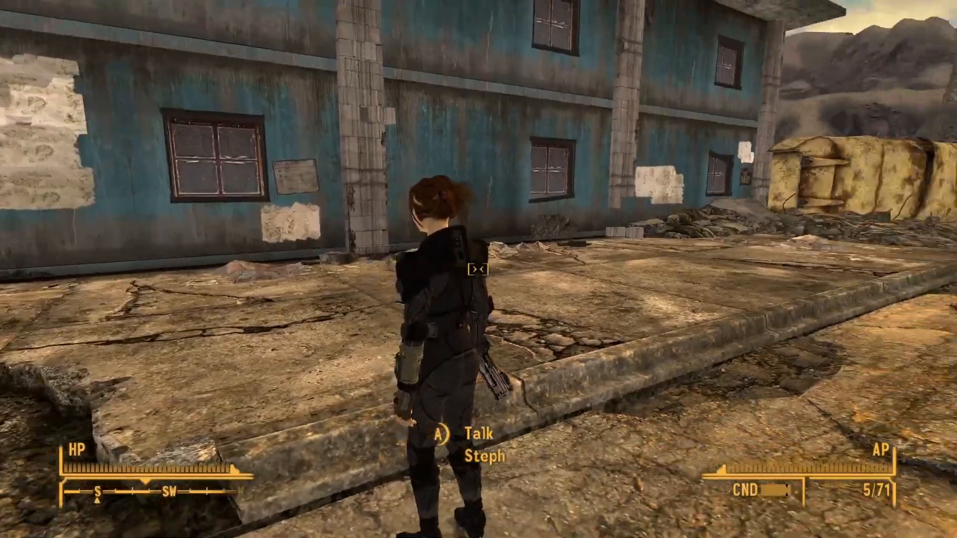
key("s")
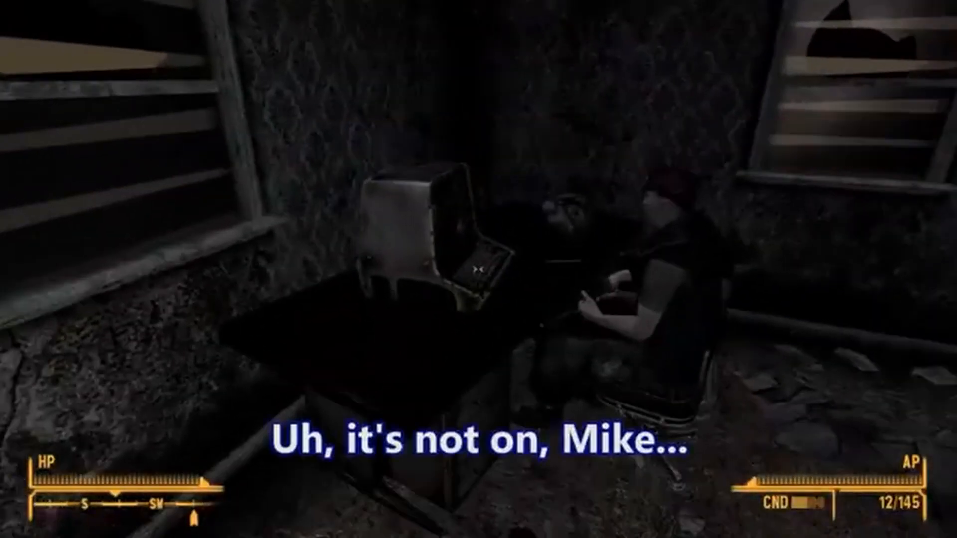
key("w")
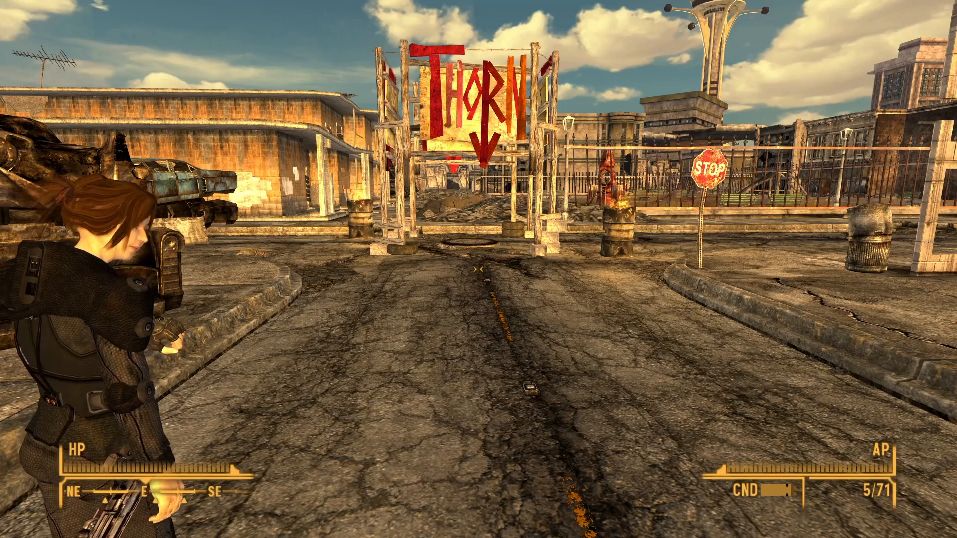
key("Escape")
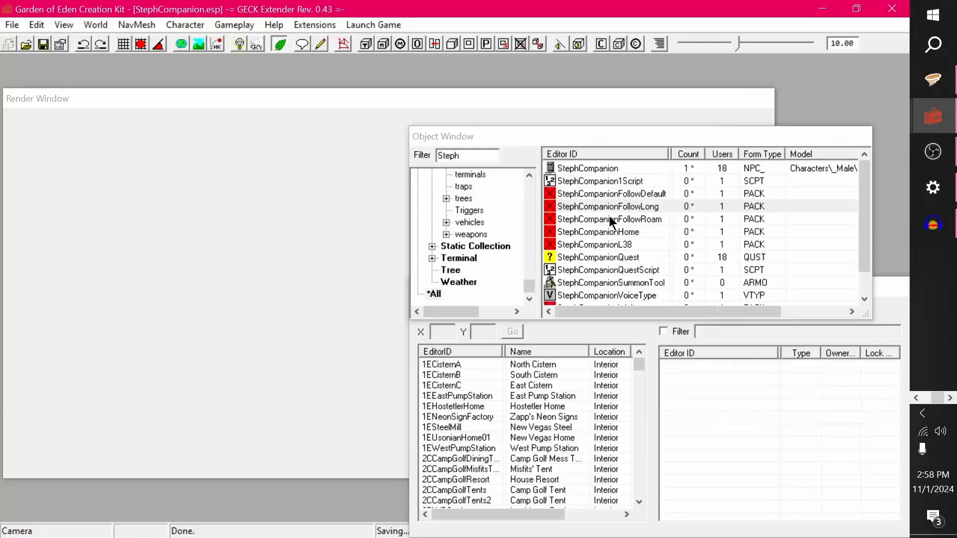
Select the StephCompanionFollowLong package among the companion's filtered objects
left_click(635, 224)
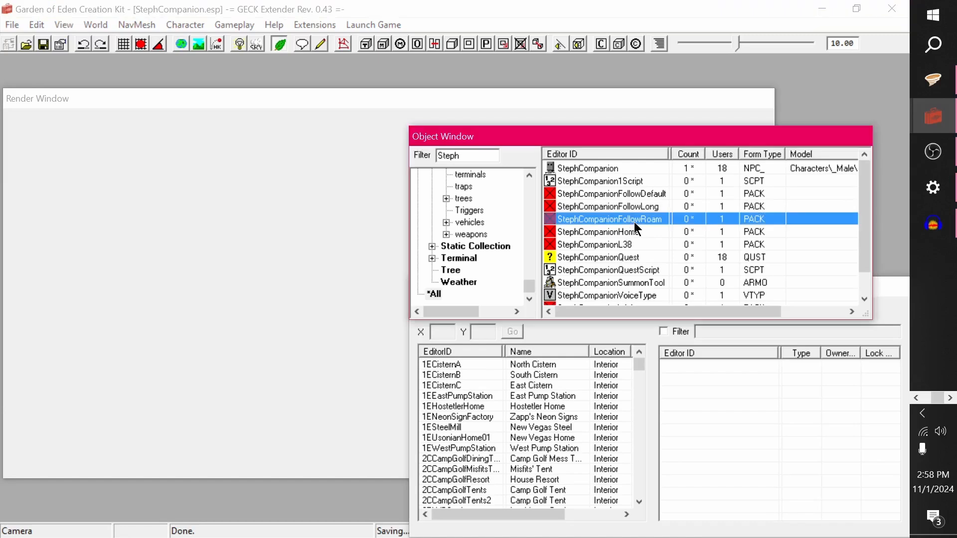
left_click(603, 231)
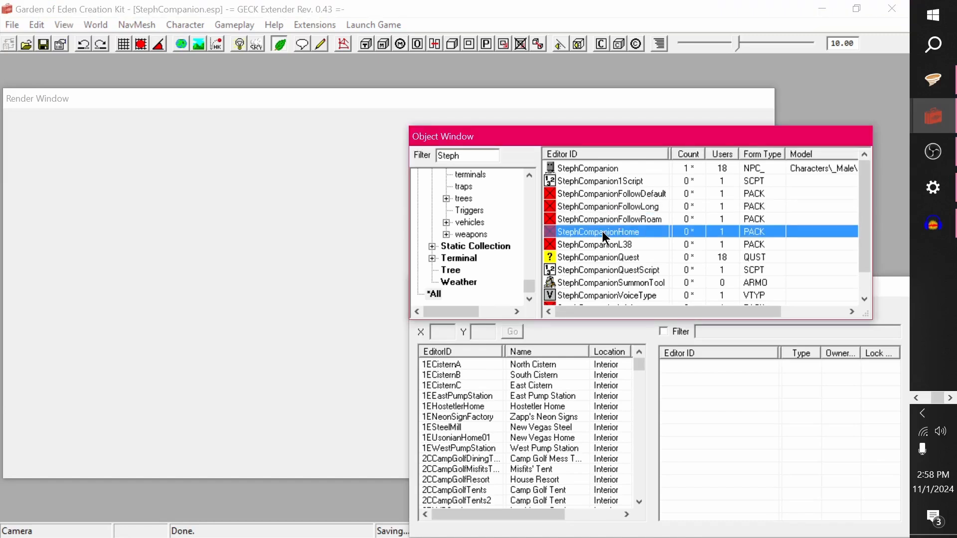
left_click(625, 210)
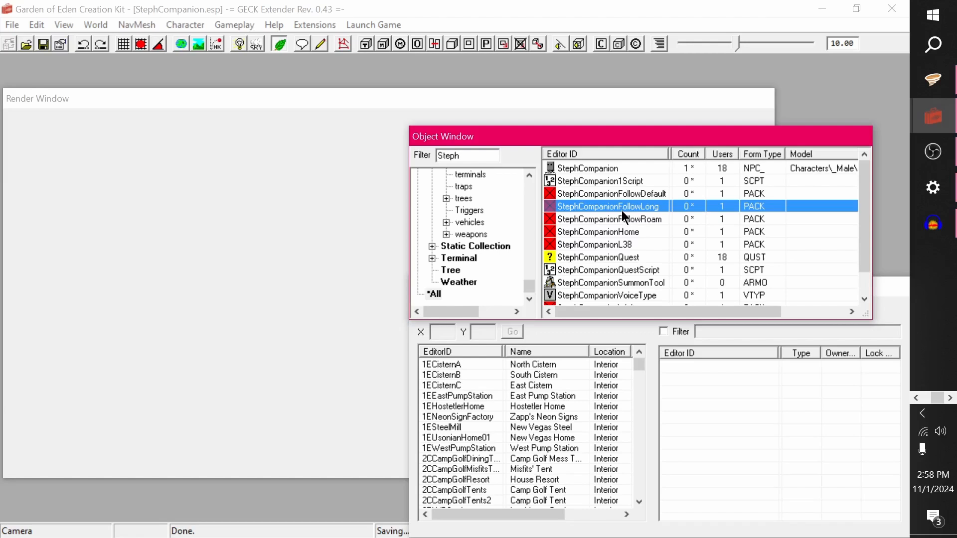
Review StephCompanionFollowLong's guard settings, and StephCompanionFollowRoam's wander settings and flags, closing both packages without saving
double_click(621, 211)
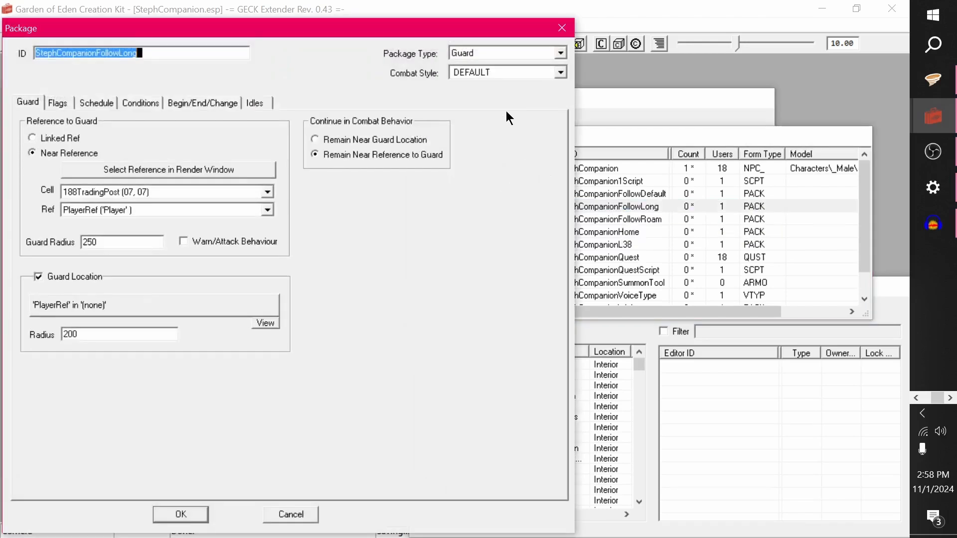
left_click(554, 30)
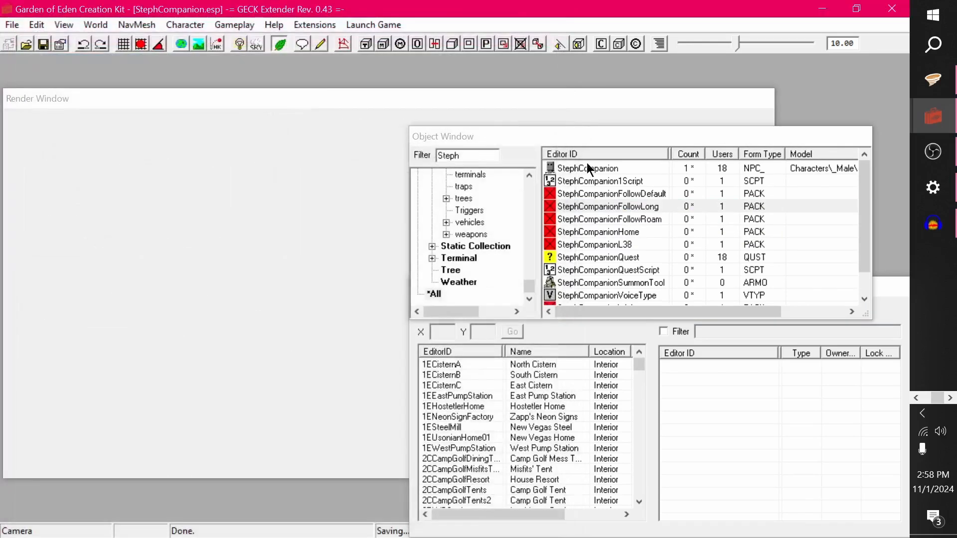
double_click(612, 214)
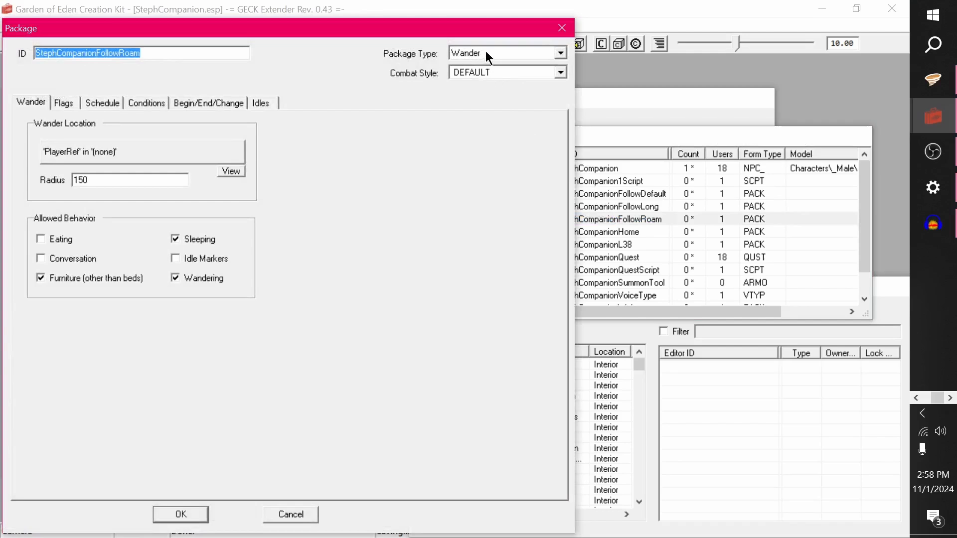
left_click_drag(448, 28, 691, 21)
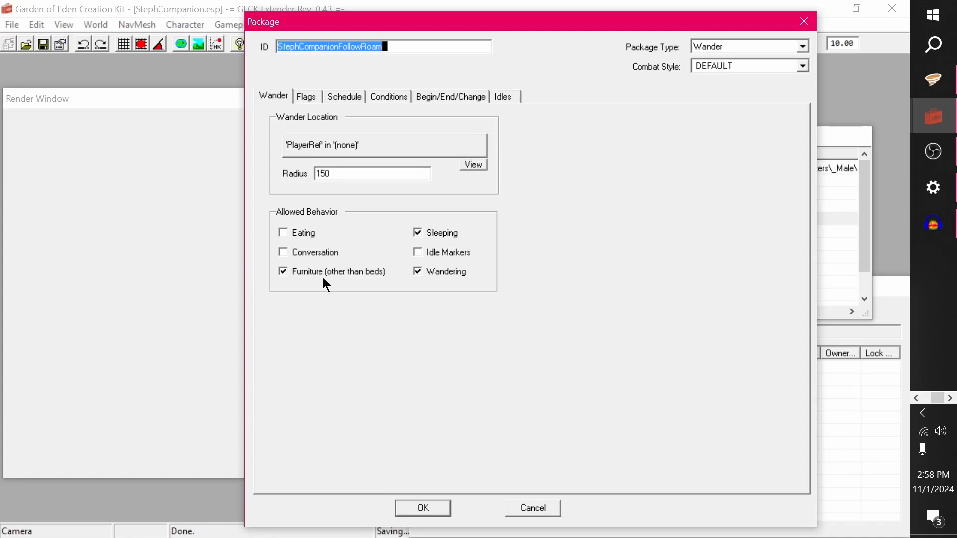
left_click(309, 98)
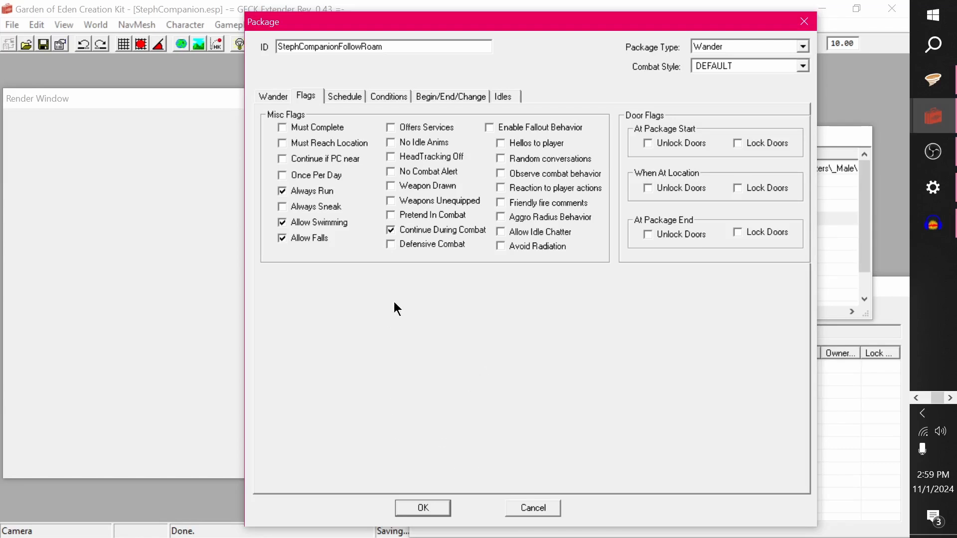
left_click(532, 509)
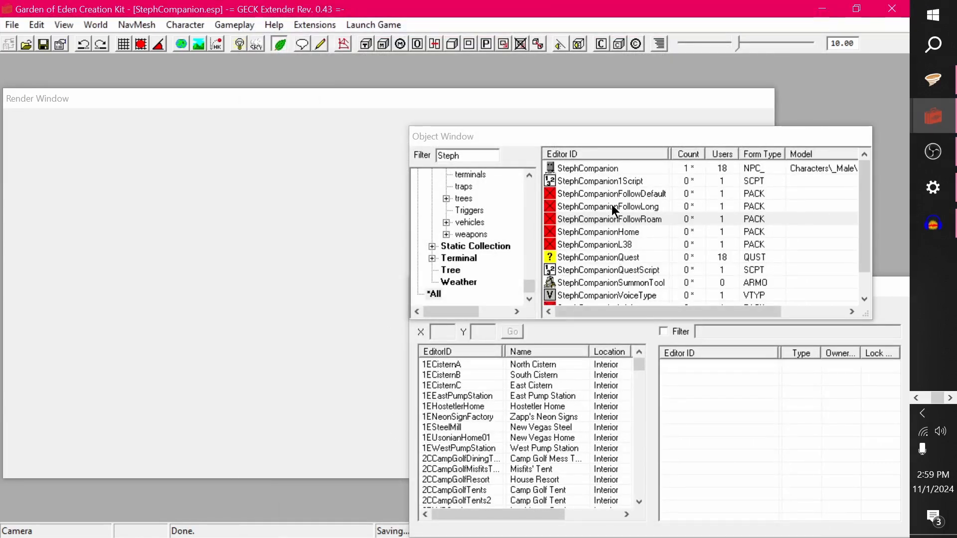
Compare the reference in StephCompanionFollowLong's guard settings with StephCompanionFollowRoam's wander location, cancelling every dialog
double_click(612, 206)
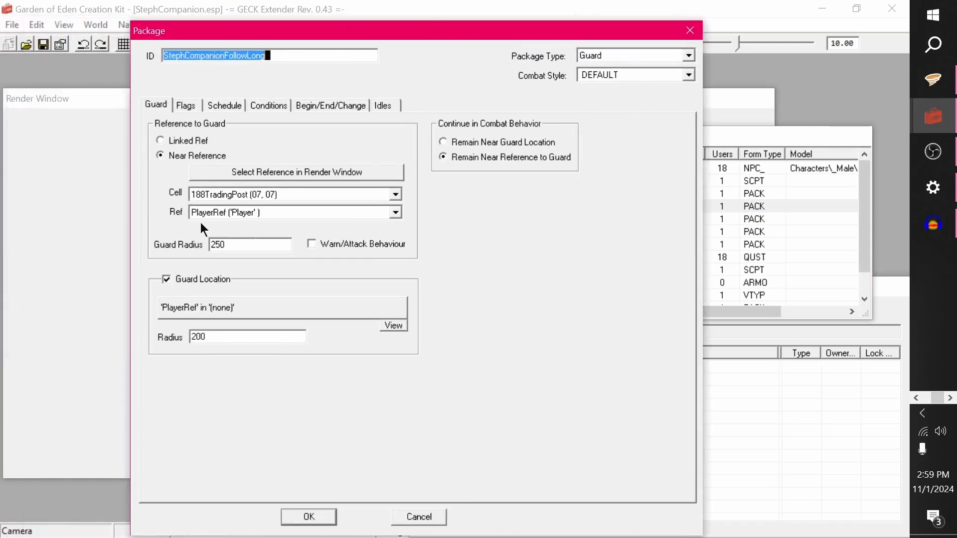
left_click(413, 518)
double_click(618, 219)
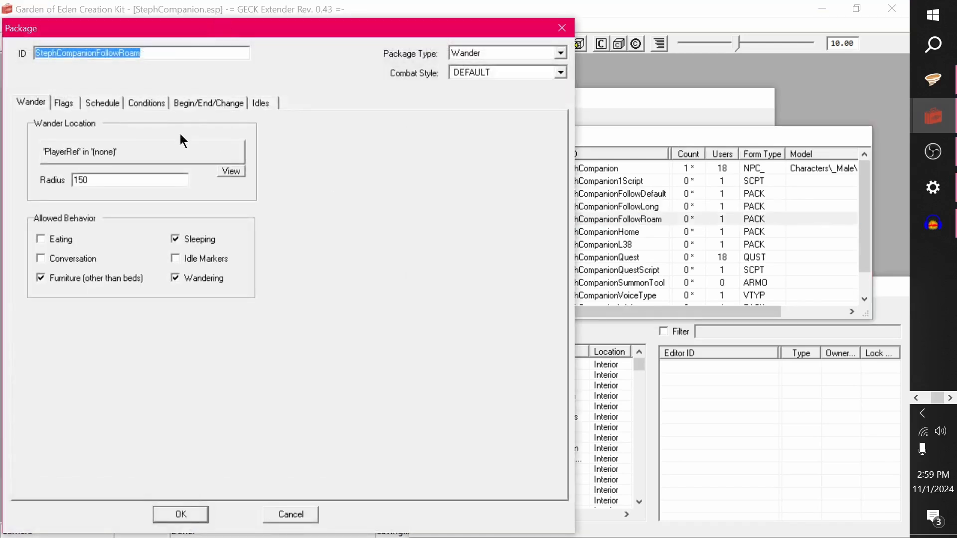
left_click_drag(216, 33, 381, 45)
left_click(308, 170)
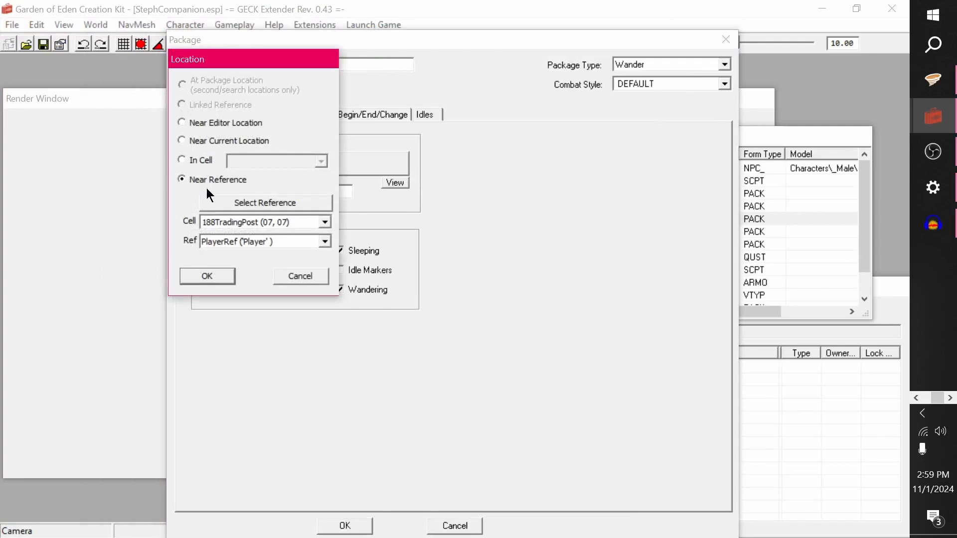
left_click(299, 275)
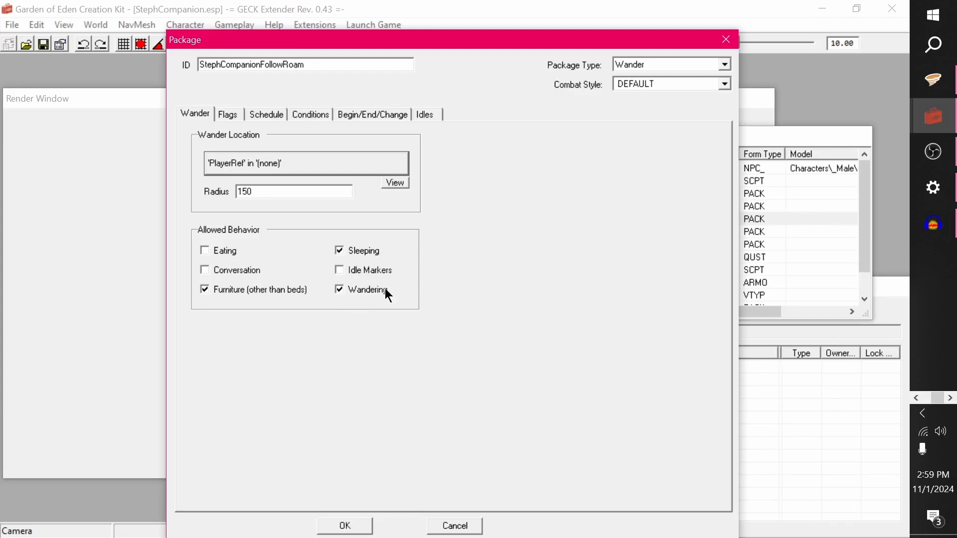
left_click(468, 524)
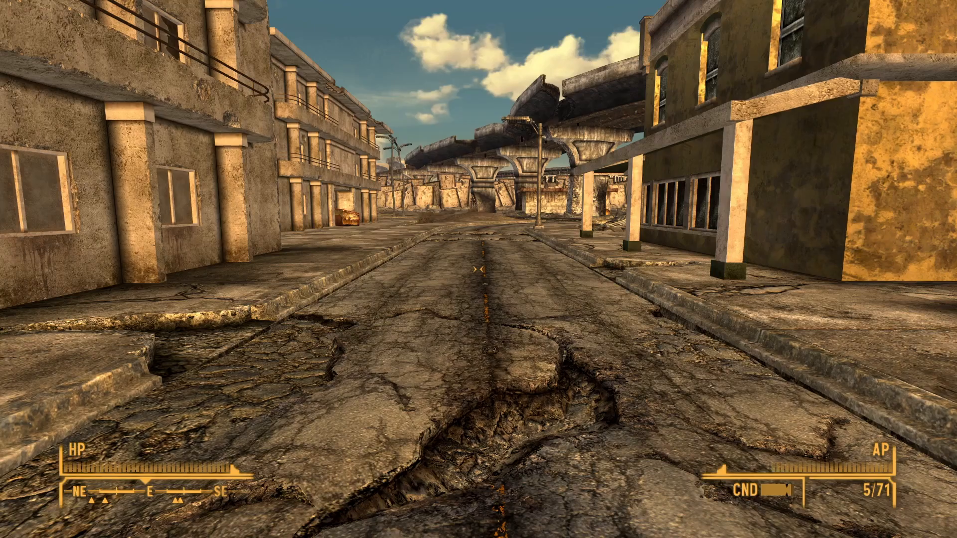
Summon Steph with the Magic 8-Ball in the Pip-Boy and recruit her with "I think we should travel together."
key("Tab")
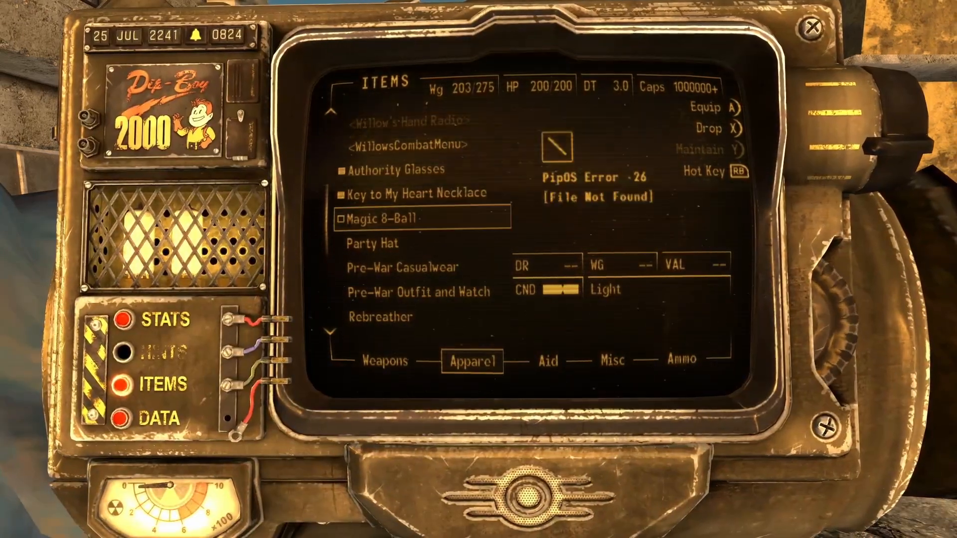
key("Tab")
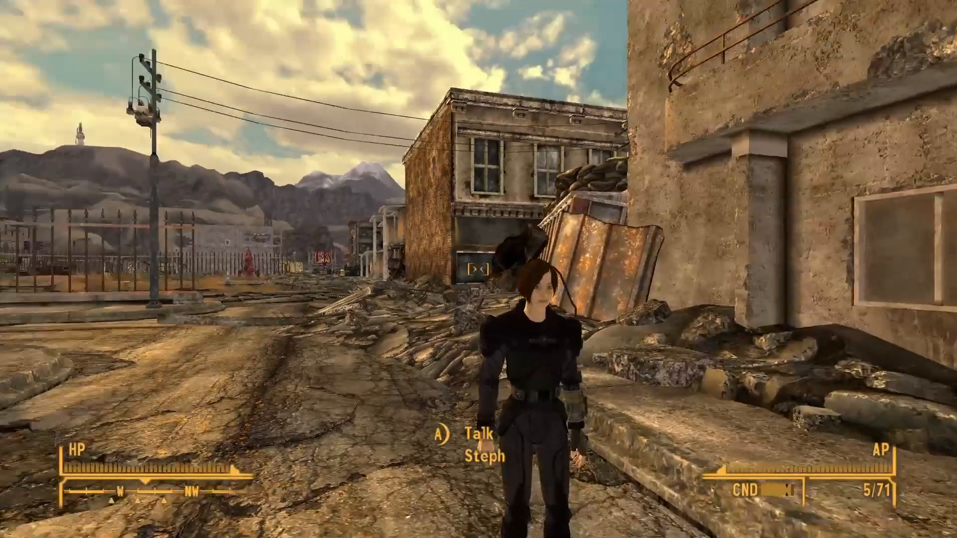
key("e")
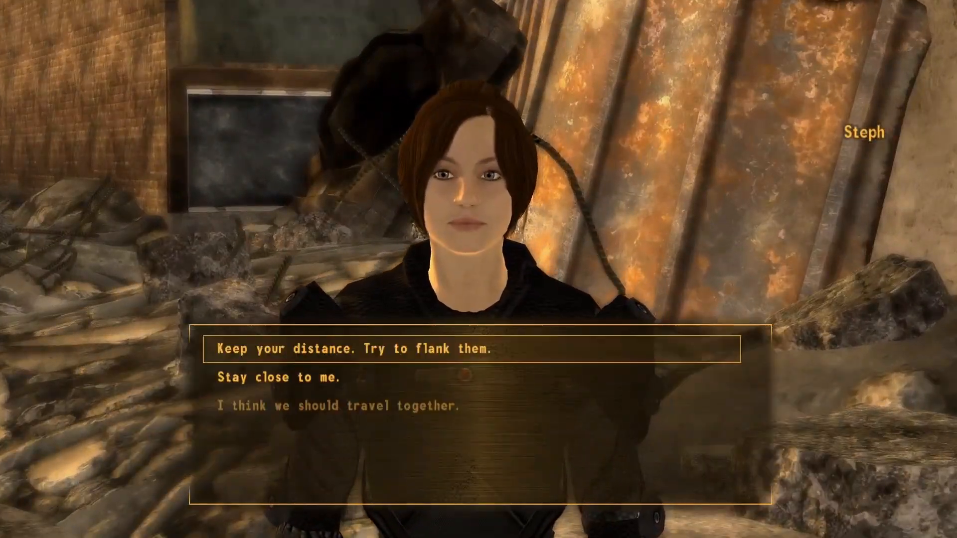
key("Down")
key("Down")
key("e")
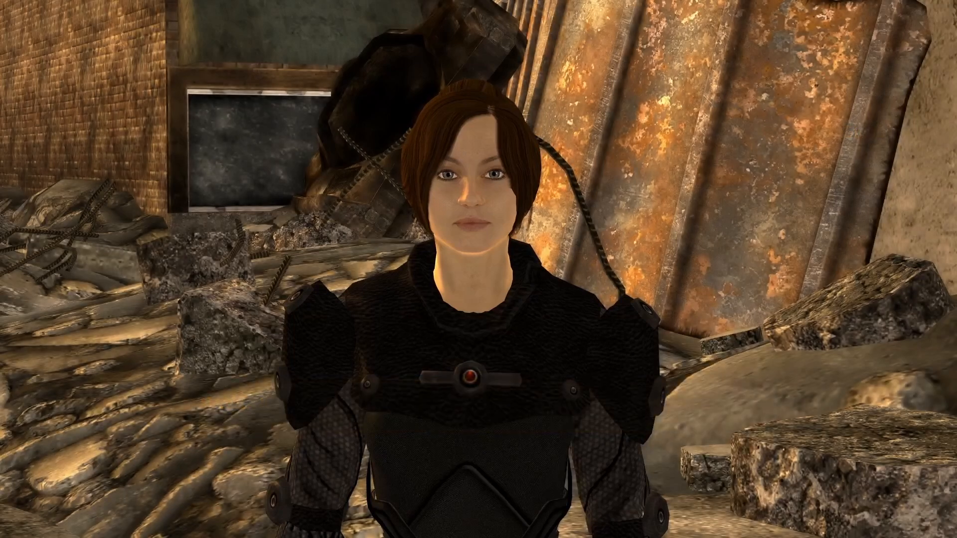
Talk to Steph through the companion commands and give her the "Wander around" order
key("e")
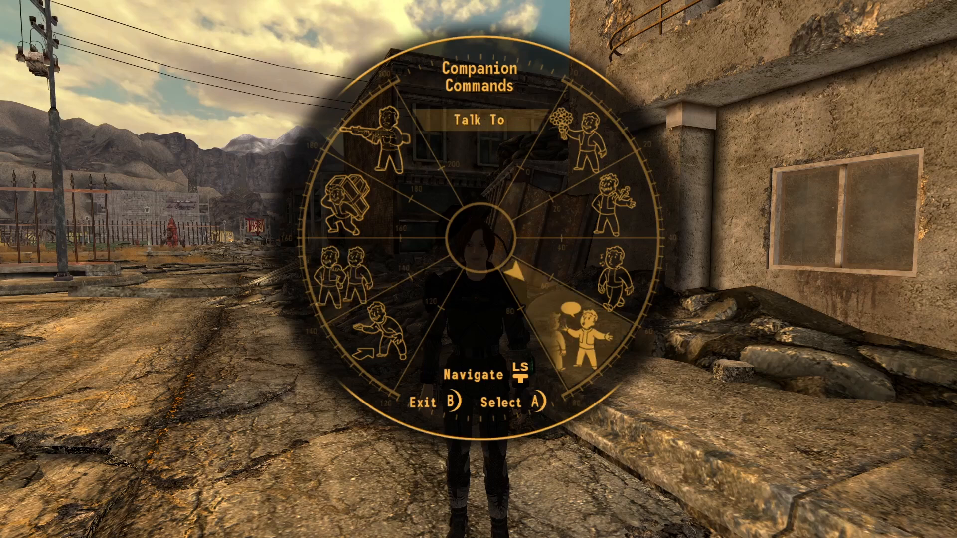
key("e")
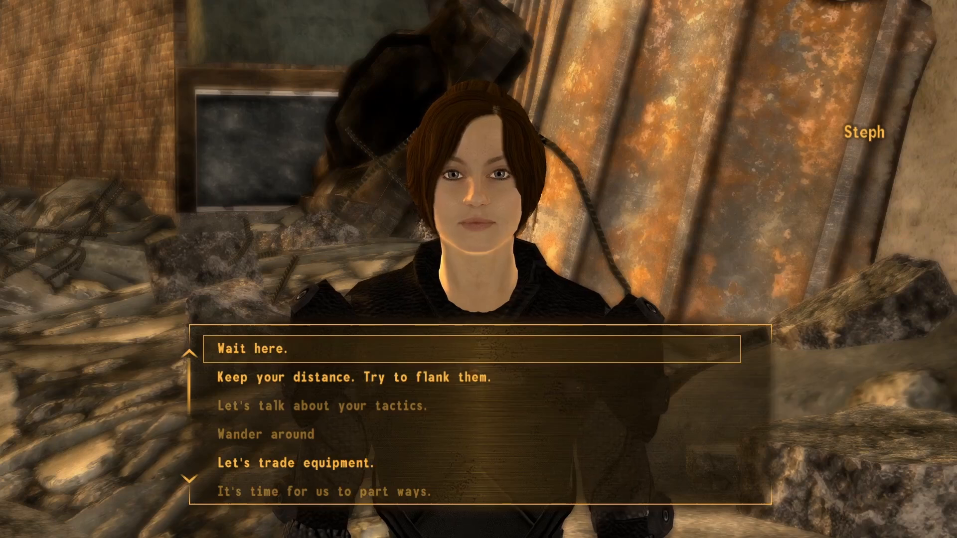
key("Down")
key("Down")
key("Down")
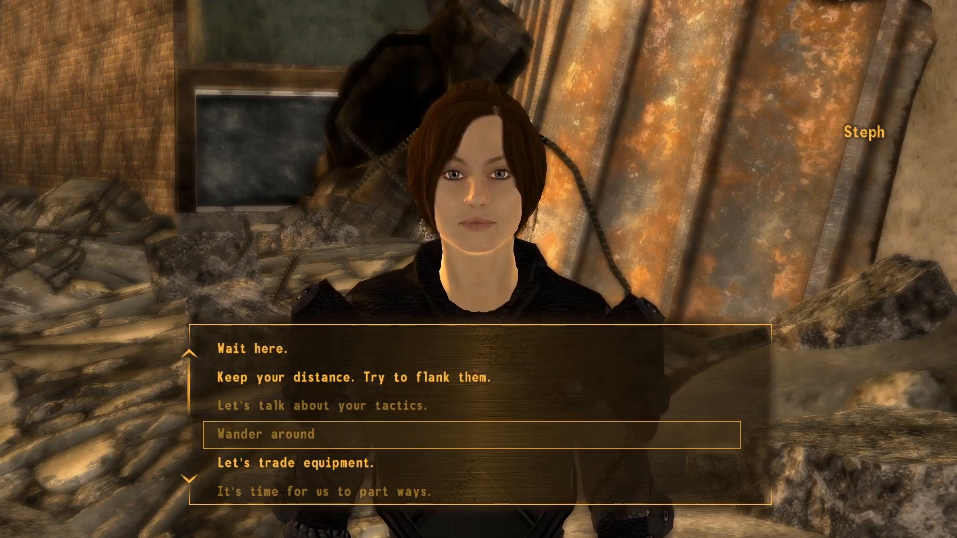
key("Return")
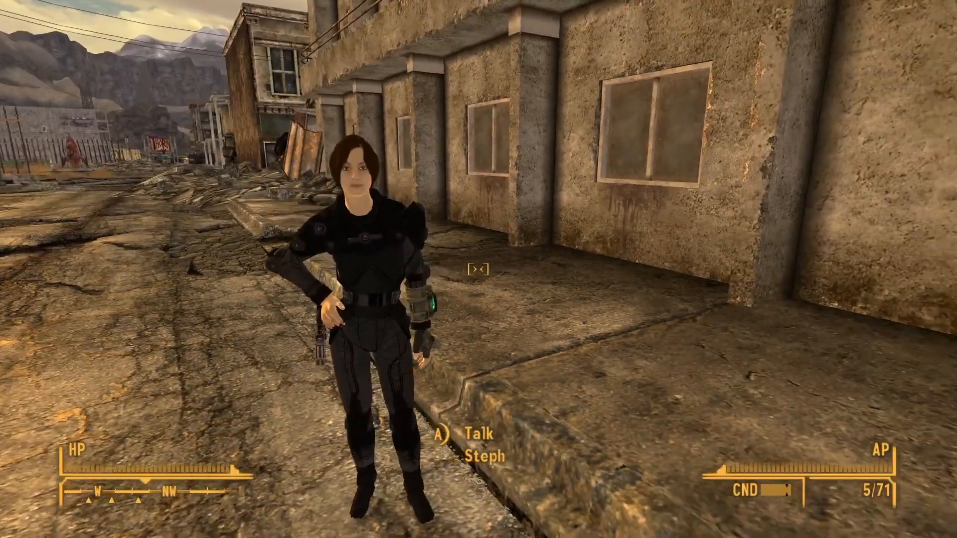
Move around near Steph to observe how she follows under the wander order, and close the console
key("w")
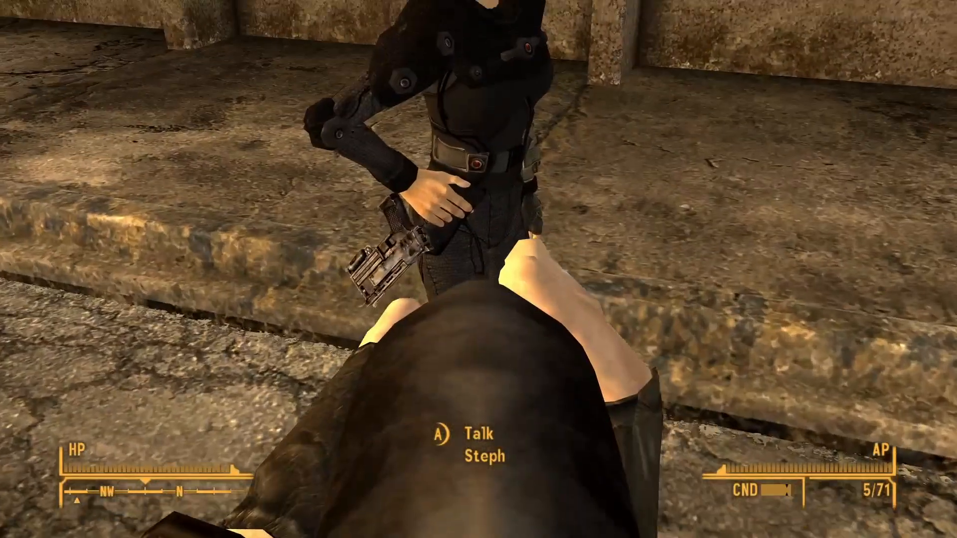
key("s")
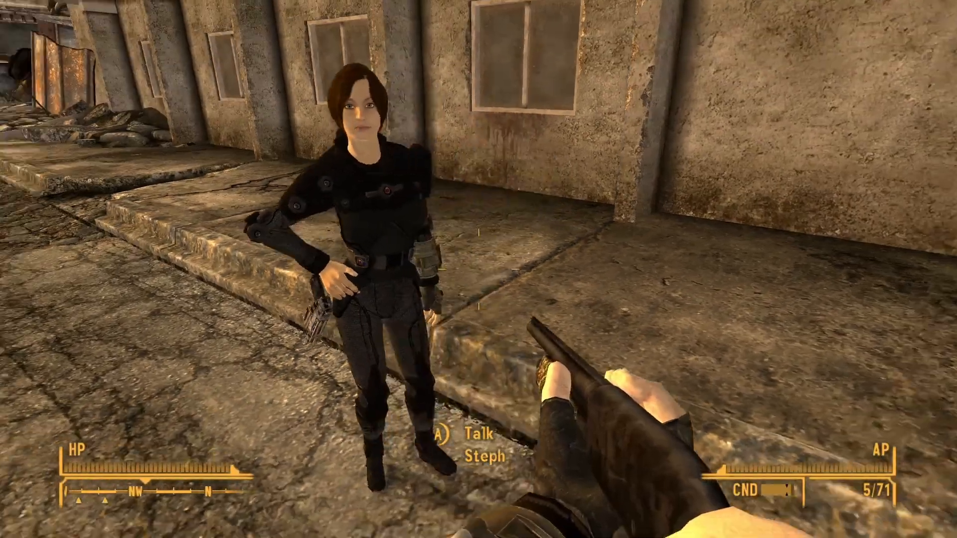
key("r")
key("s")
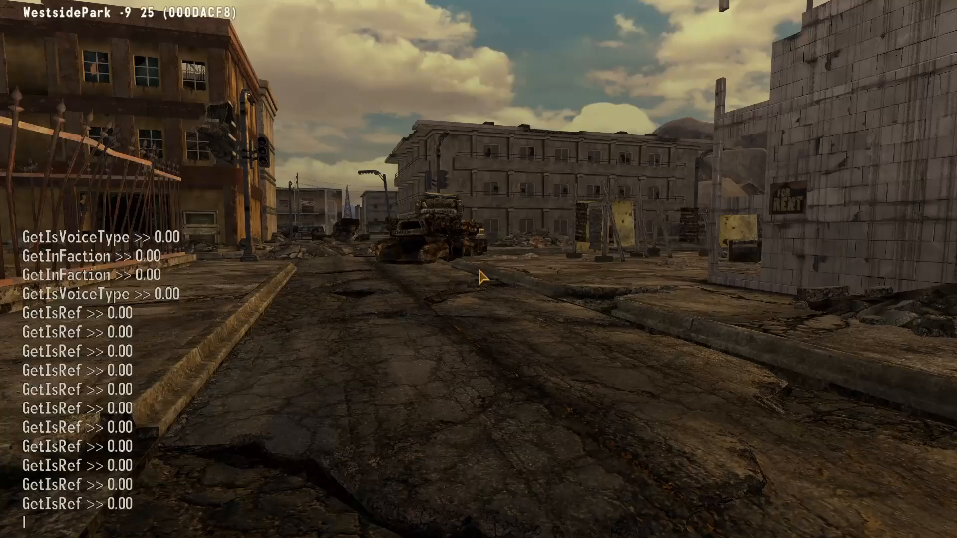
key("grave")
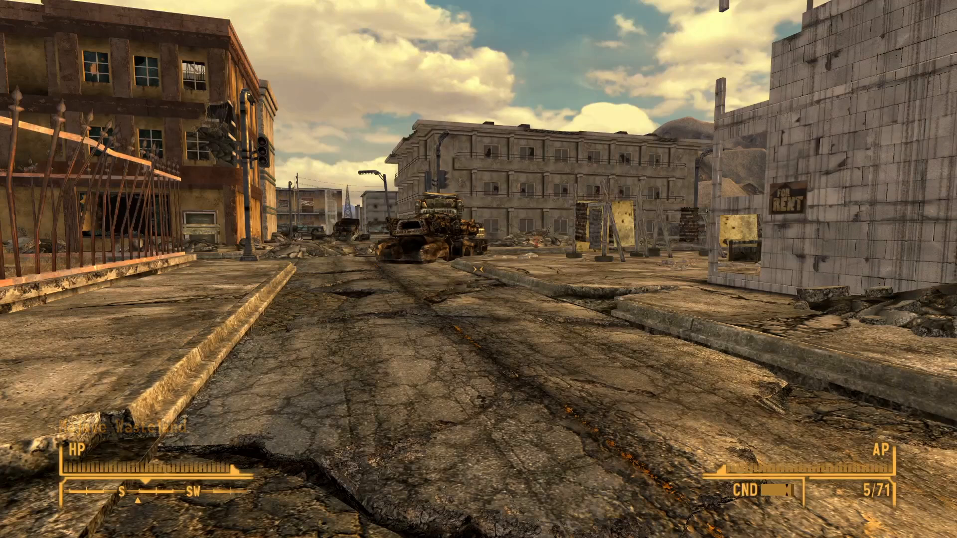